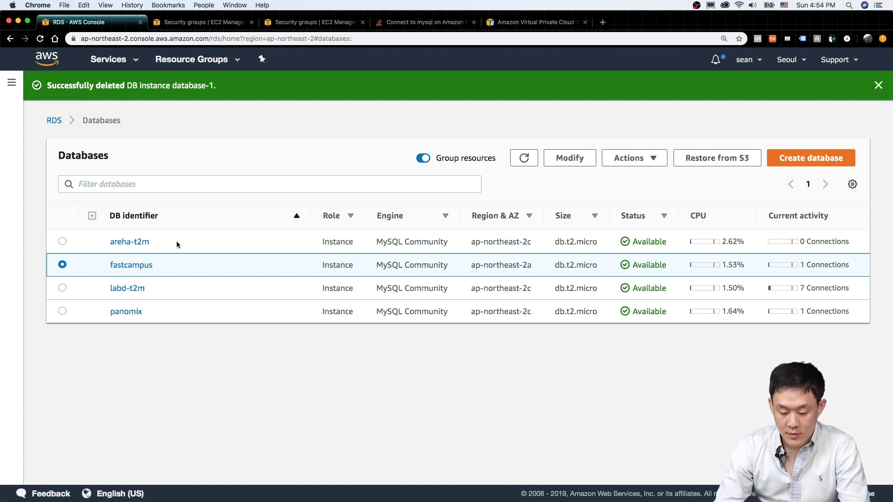
# Open the details of the fastcampus database and review its endpoint, port, and connectivity and security information
pyautogui.click(140, 268)
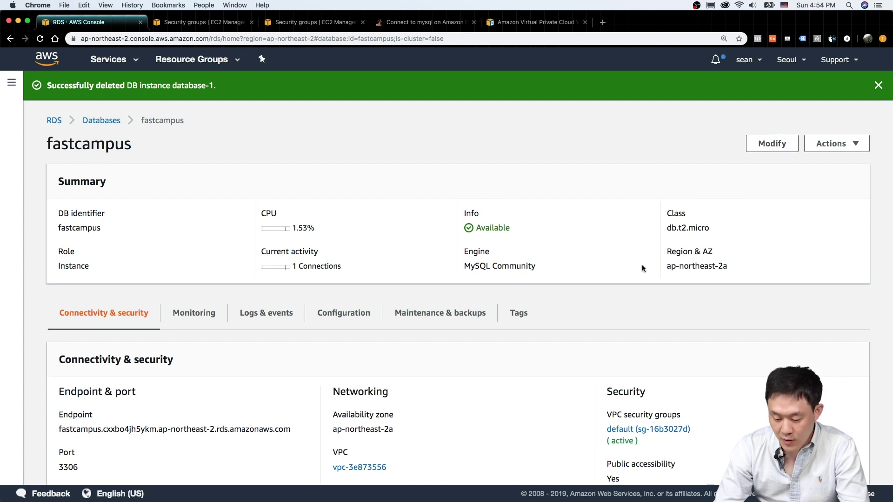
pyautogui.scroll(-3, 642, 265)
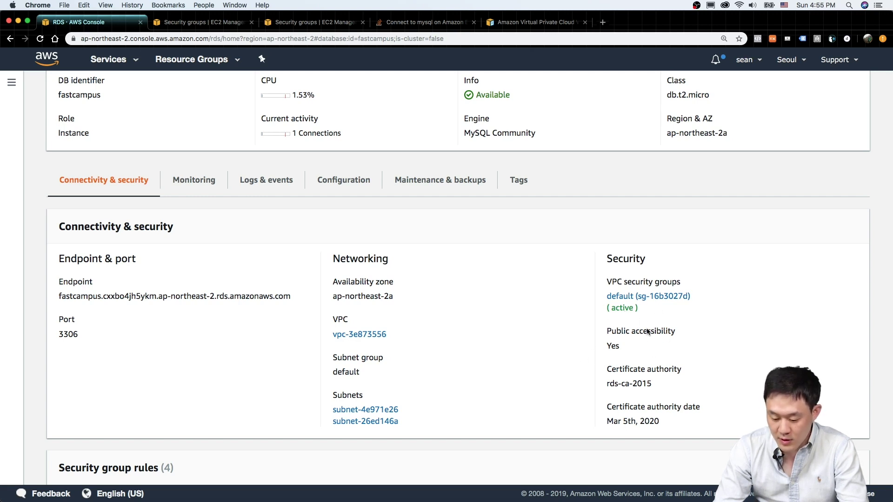
pyautogui.scroll(5, 567, 309)
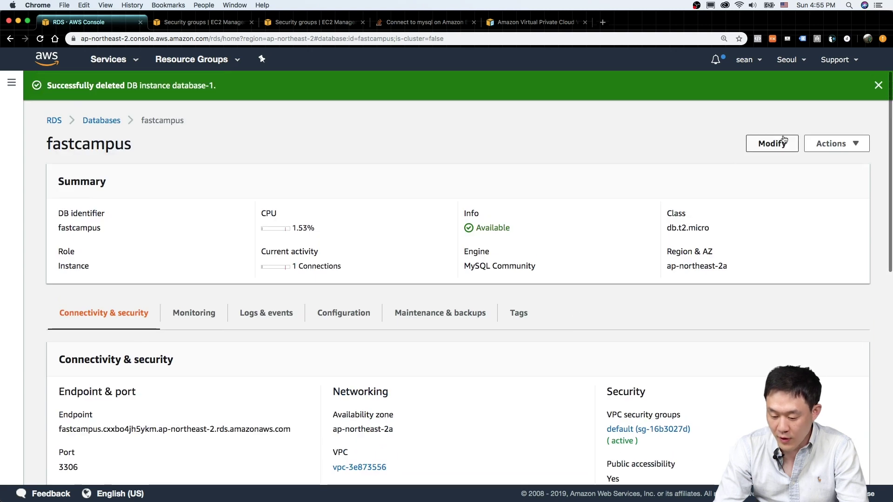
# Check the Public accessibility setting in the fastcampus instance's modification form, and leave the form without applying changes
pyautogui.click(775, 144)
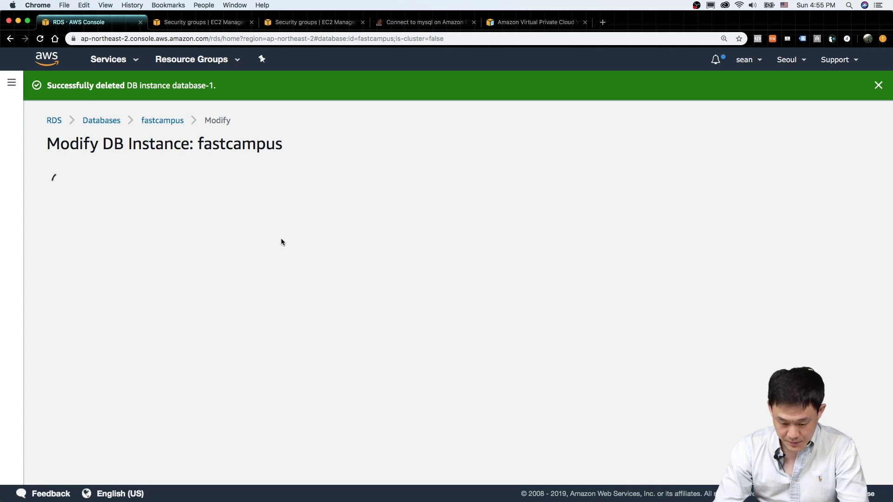
pyautogui.scroll(-10, 230, 325)
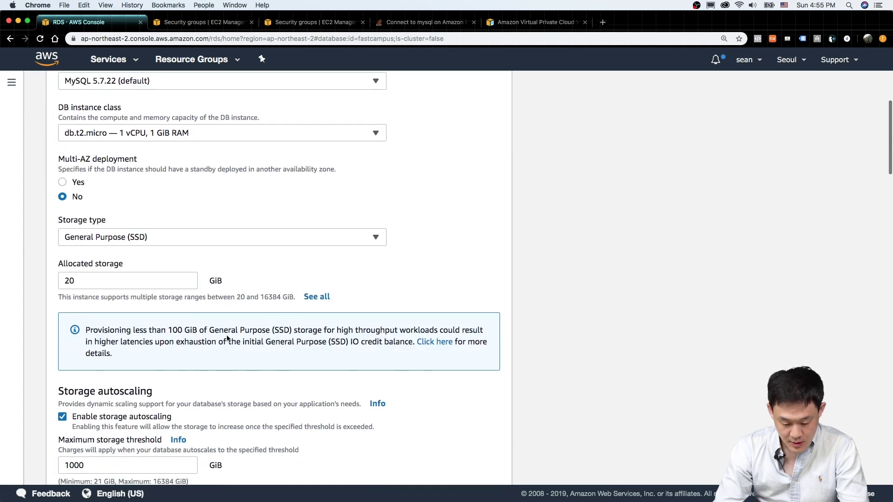
pyautogui.scroll(-6, 227, 336)
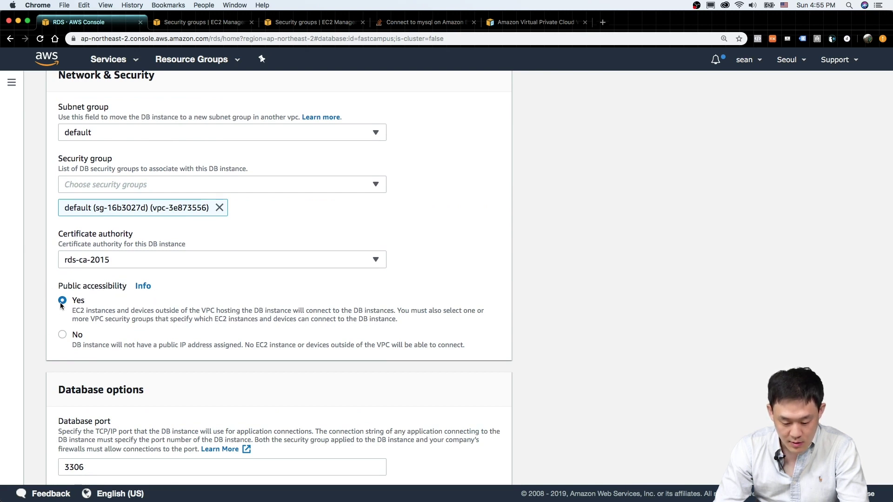
pyautogui.scroll(-20, 235, 336)
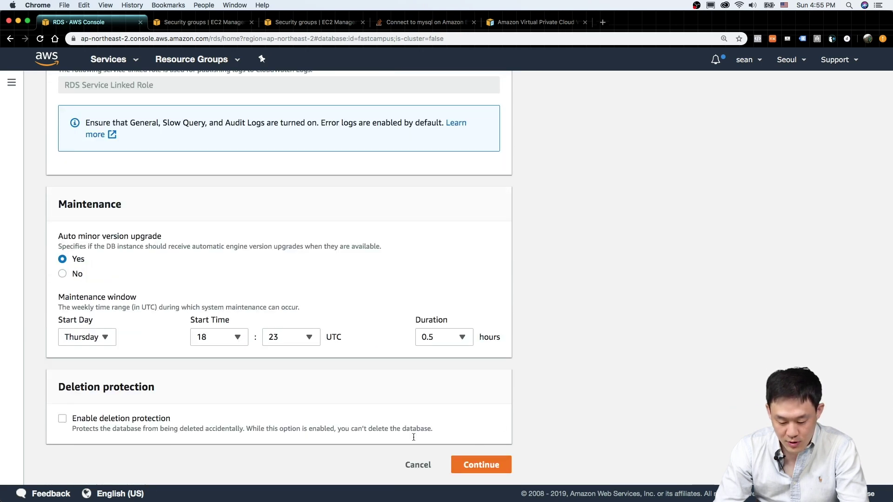
pyautogui.click(417, 465)
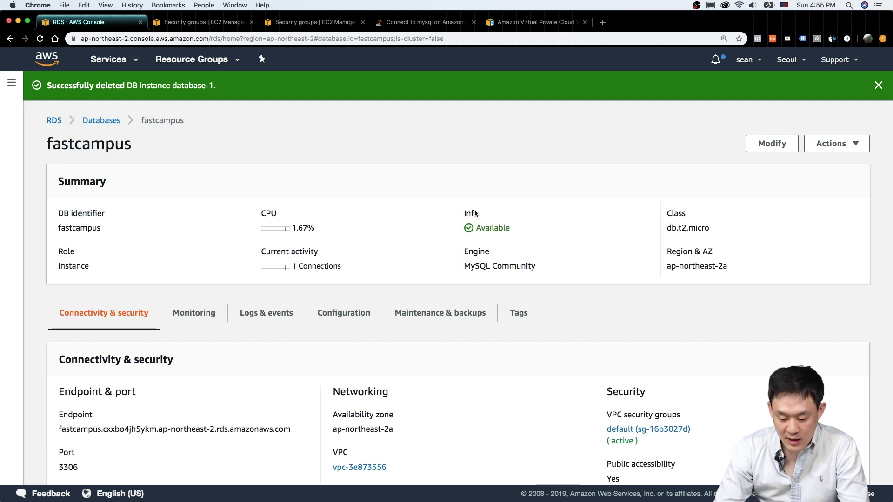
# Open the VPC security group attached to the fastcampus database and display its inbound rules
pyautogui.scroll(-5, 216, 288)
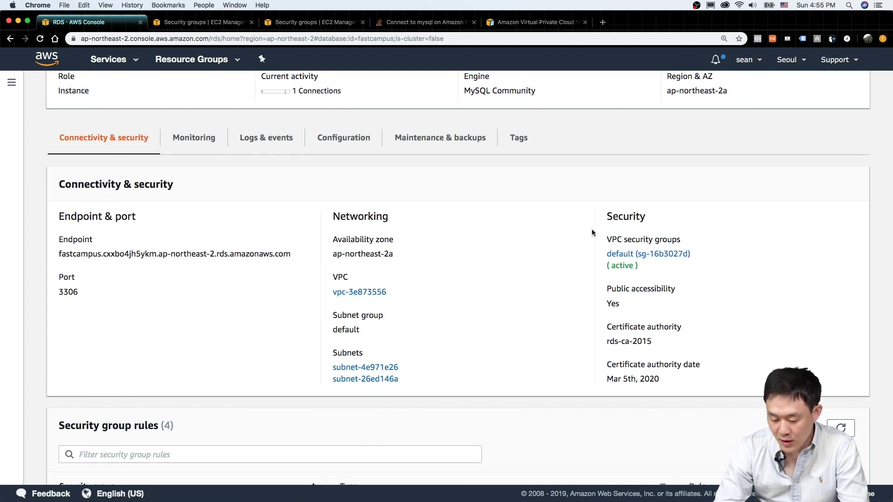
pyautogui.click(668, 256)
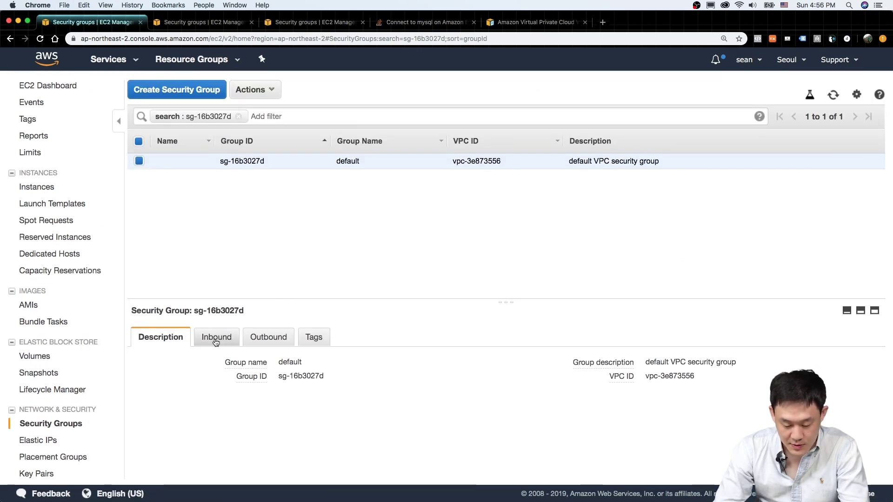
pyautogui.click(216, 338)
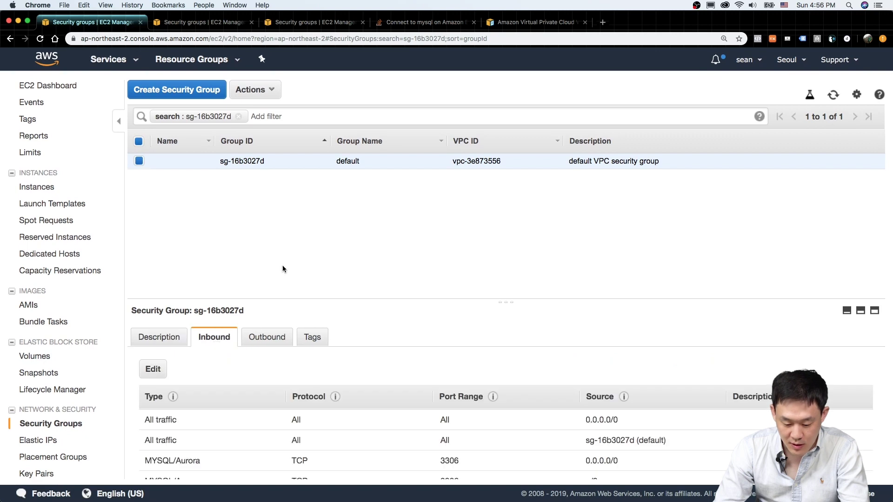
pyautogui.scroll(-1, 282, 267)
pyautogui.scroll(1, 282, 268)
pyautogui.scroll(-1, 241, 385)
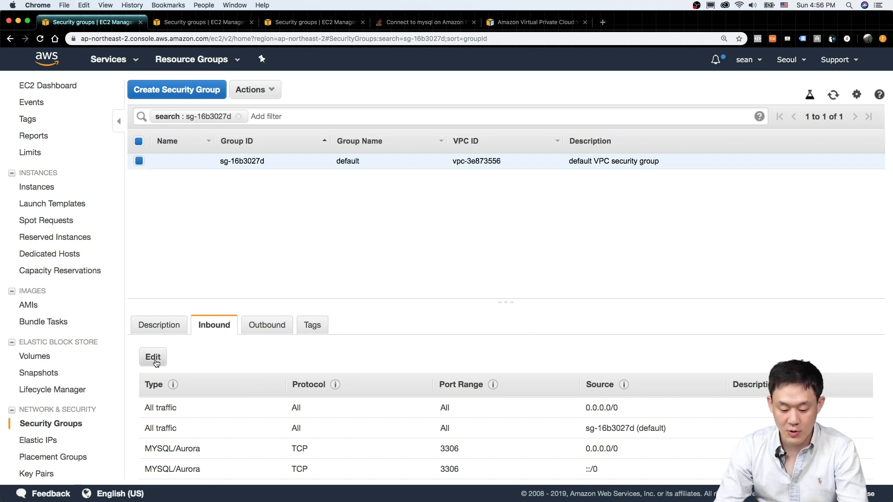
# Edit the default security group's inbound rules and remove both existing MYSQL/Aurora rules on port 3306
pyautogui.click(156, 362)
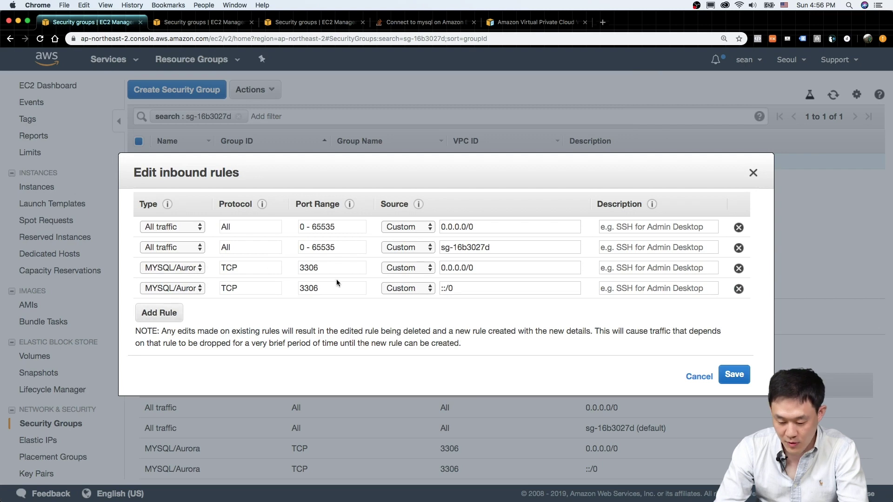
pyautogui.click(739, 269)
pyautogui.click(739, 269)
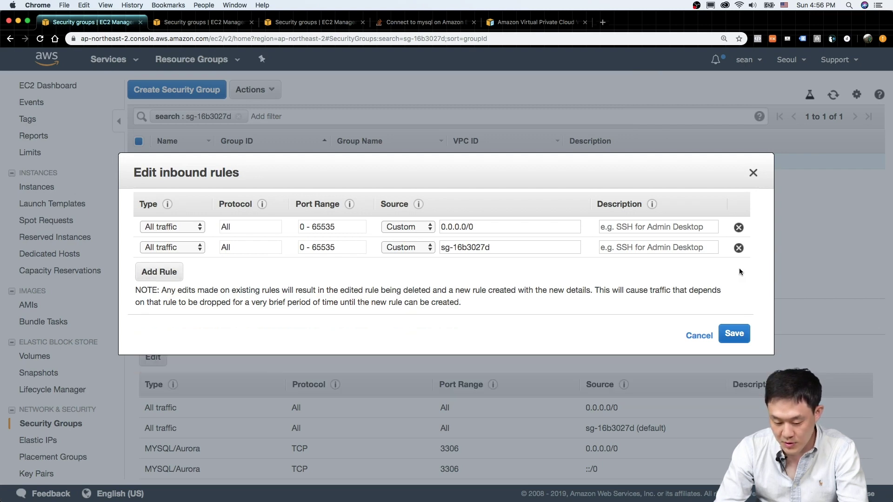
# Add an inbound rule of type MYSQL/Aurora with its source set to Anywhere, and save the rules
pyautogui.click(168, 273)
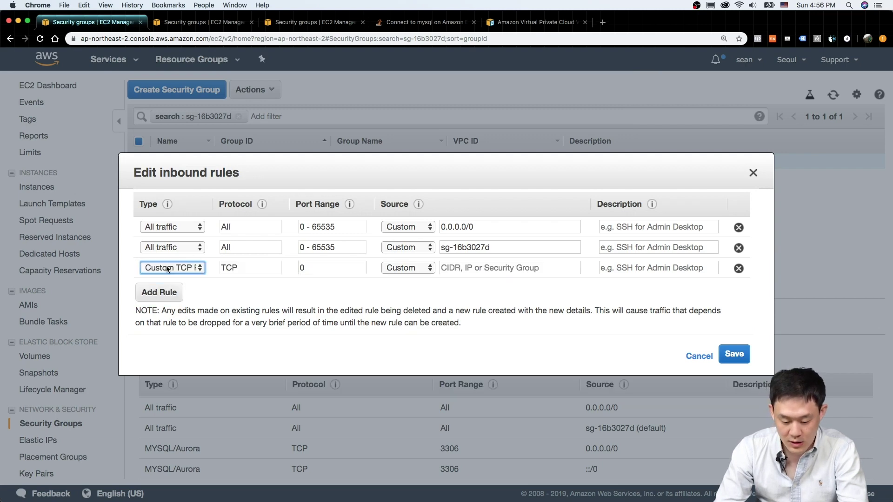
pyautogui.click(196, 270)
pyautogui.scroll(-5, 181, 390)
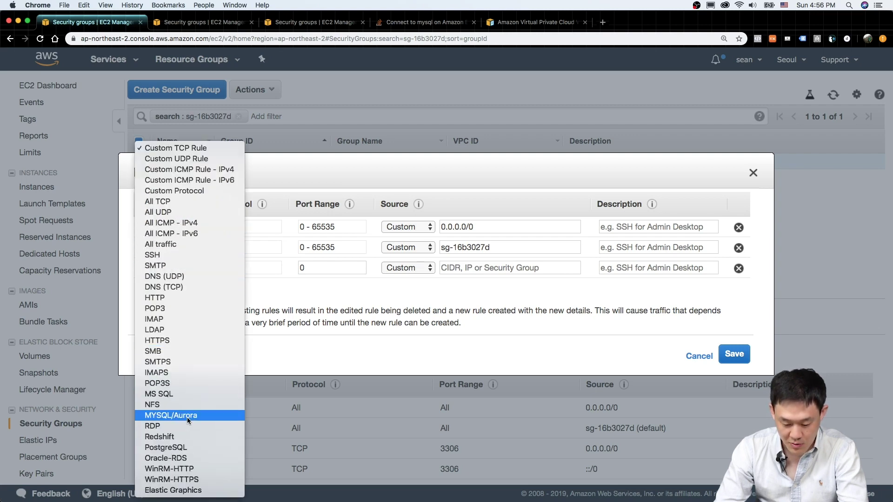
pyautogui.click(191, 417)
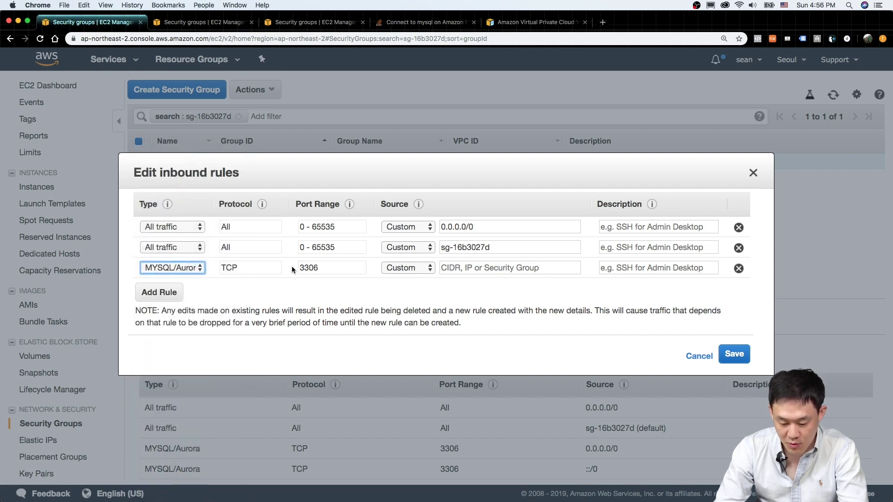
pyautogui.click(416, 273)
pyautogui.click(403, 279)
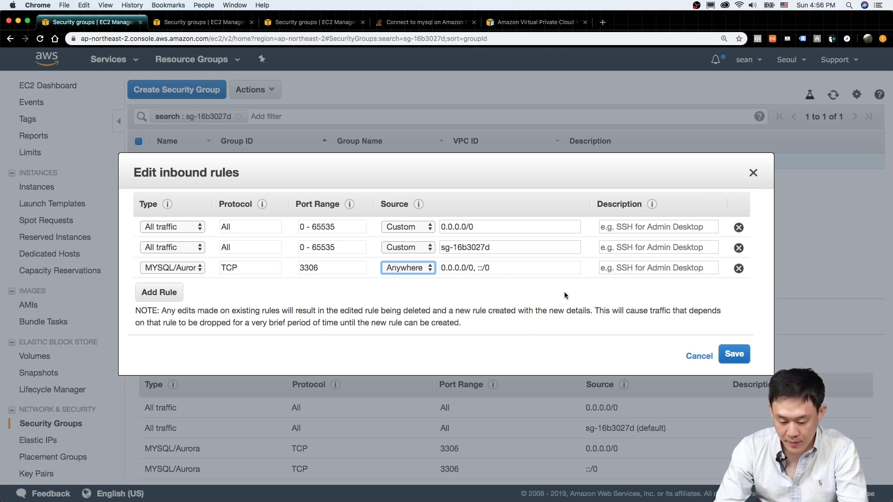
pyautogui.click(734, 354)
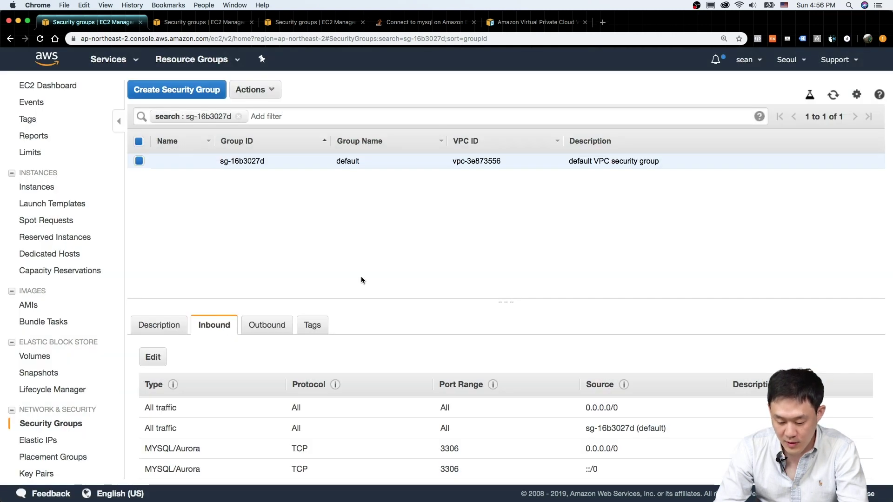
# Return to the RDS service and open the fastcampus database's endpoint and port details
pyautogui.click(125, 61)
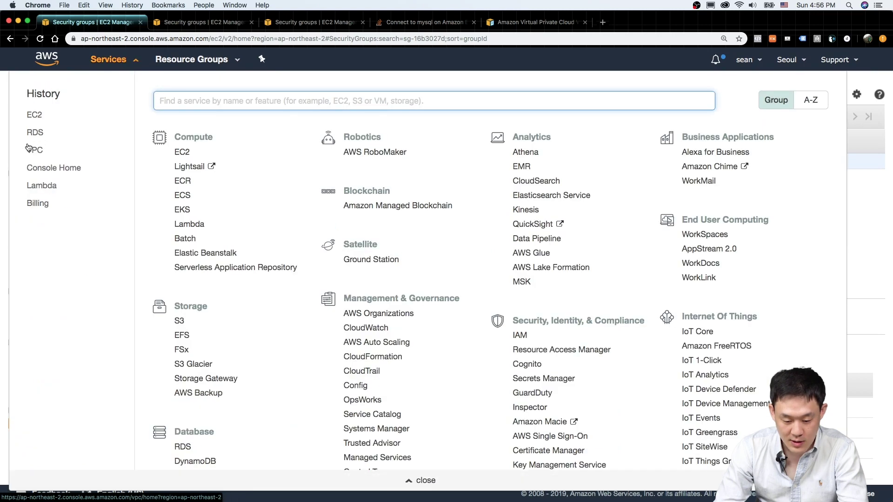
pyautogui.scroll(-5, 190, 331)
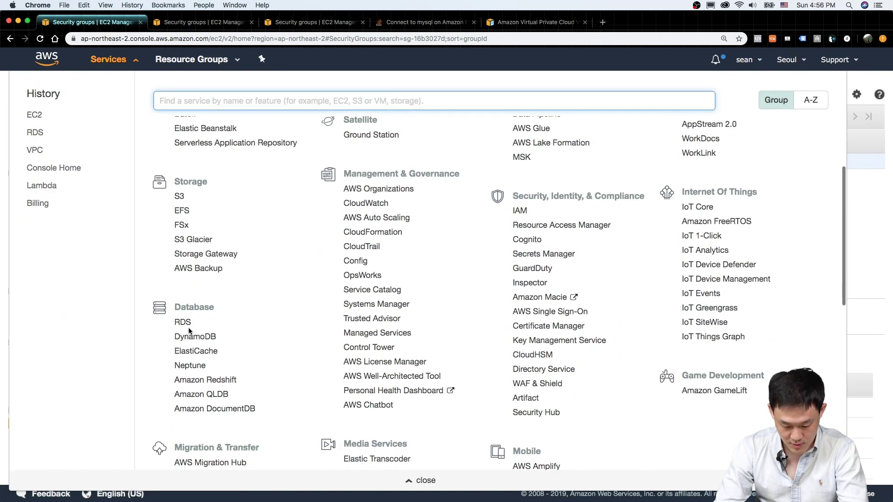
pyautogui.click(182, 322)
pyautogui.click(48, 145)
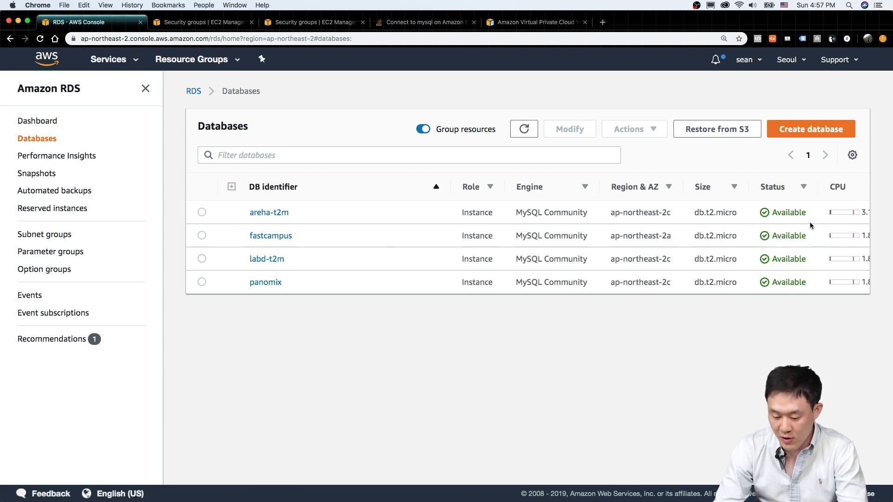
pyautogui.click(280, 237)
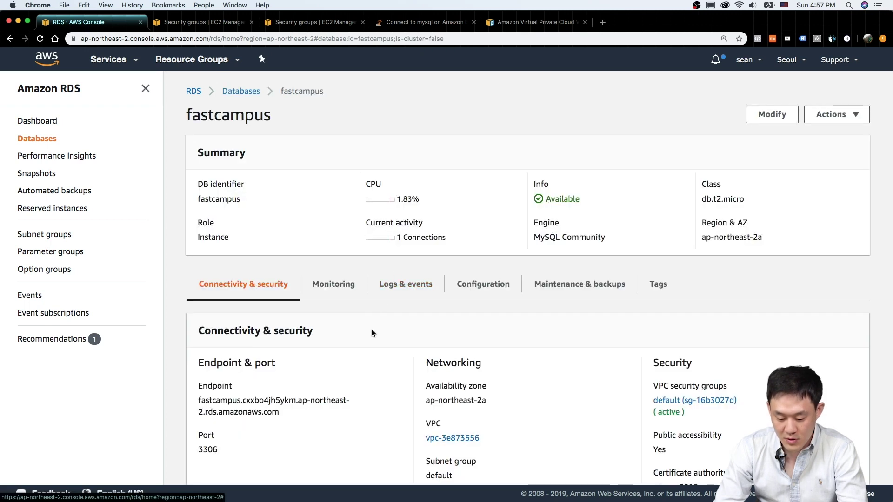
pyautogui.scroll(-5, 451, 331)
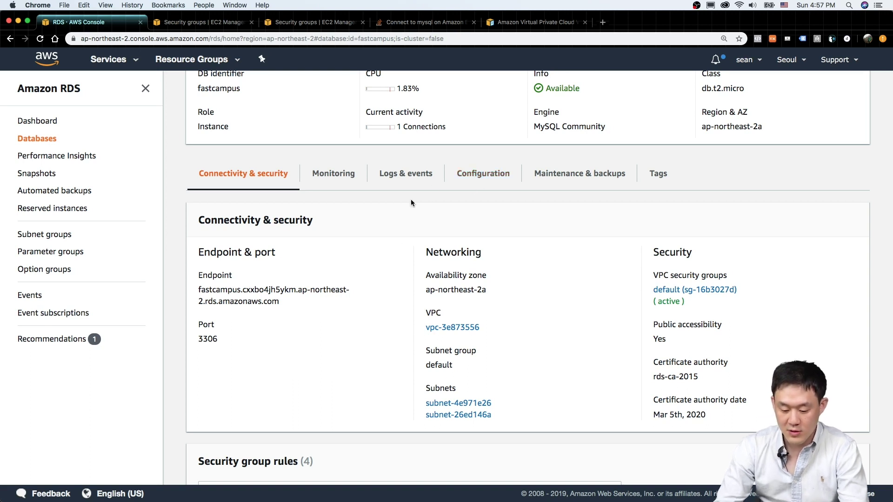
# Switch to the iTerm2 terminal, exit the open MySQL session and clear the screen
pyautogui.press('super+Tab')
pyautogui.press('super+Tab')
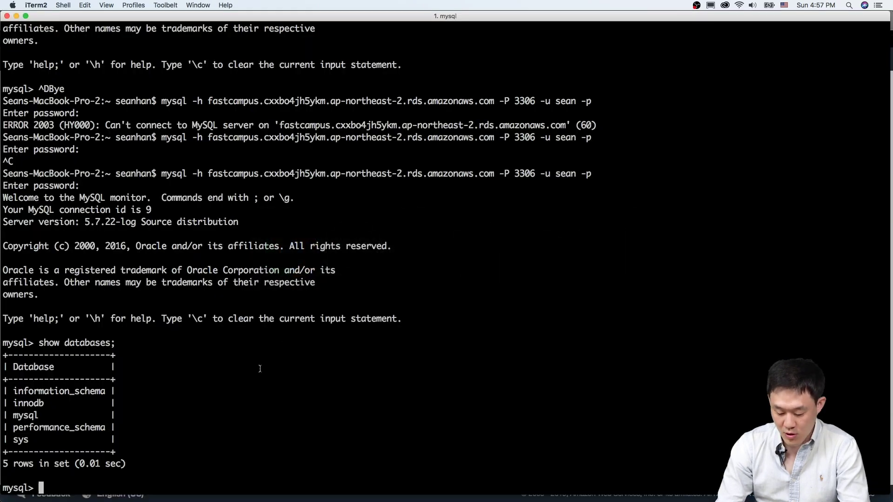
pyautogui.hotkey('ctrl', 'd')
pyautogui.hotkey('ctrl', 'l')
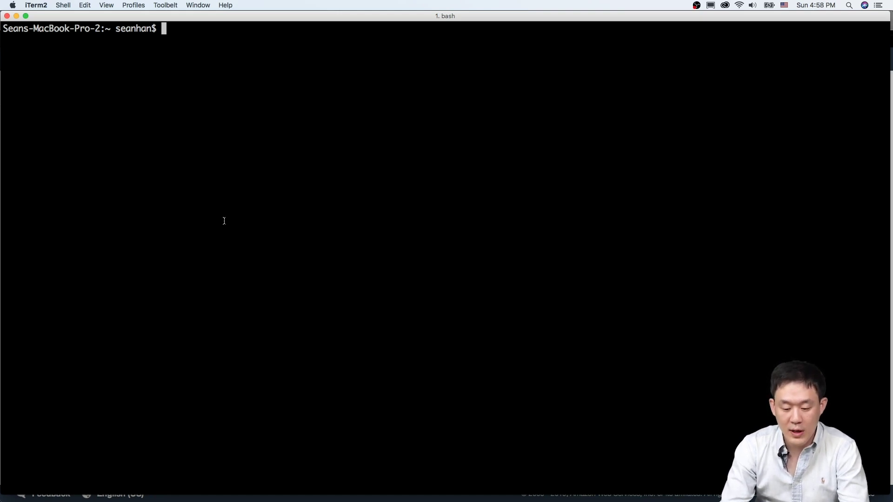
# Run mysql --help to list the MySQL client's command-line options
pyautogui.write('mysql')
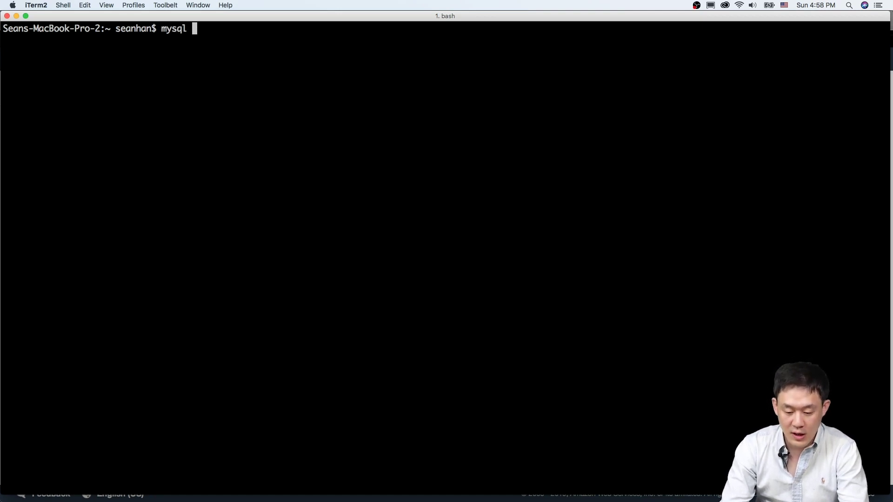
pyautogui.write('--')
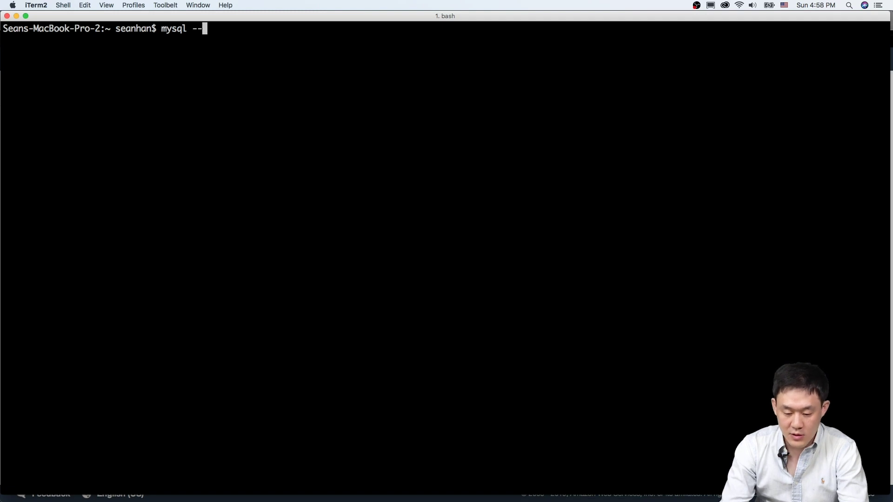
pyautogui.write('help')
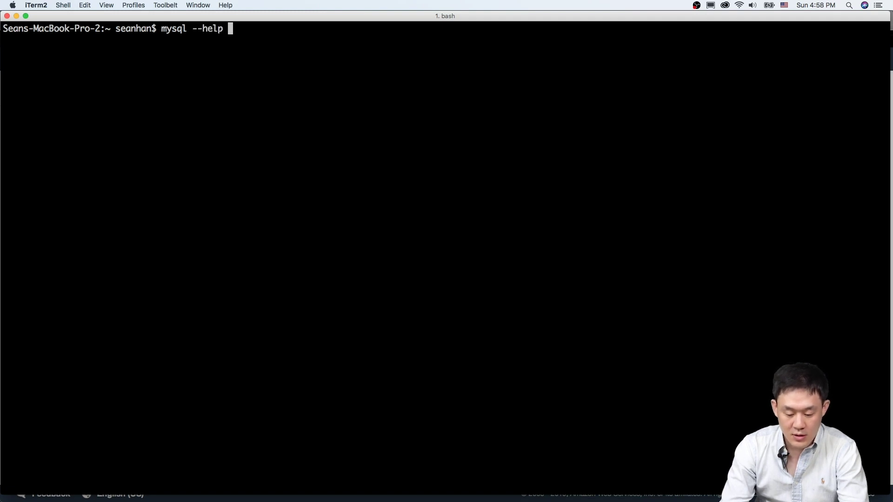
pyautogui.press('Return')
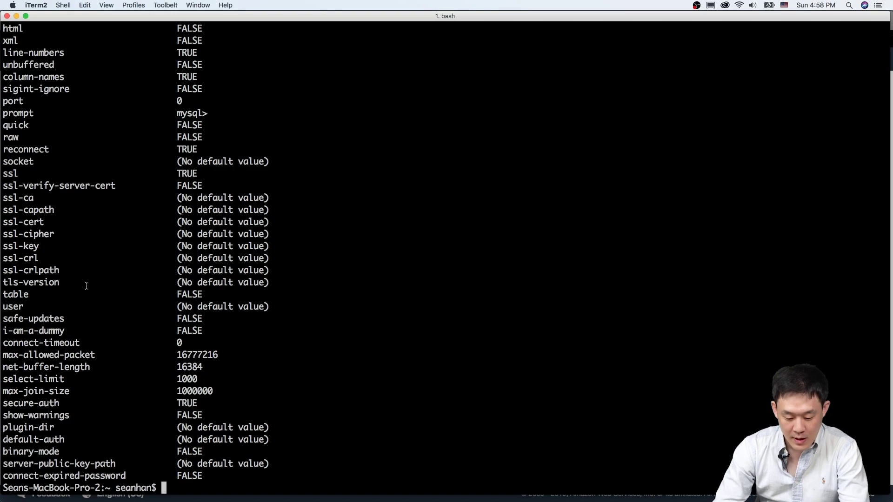
# Examine the MySQL help output from its beginning for the host, password and port connection options
pyautogui.scroll(6, 86, 285)
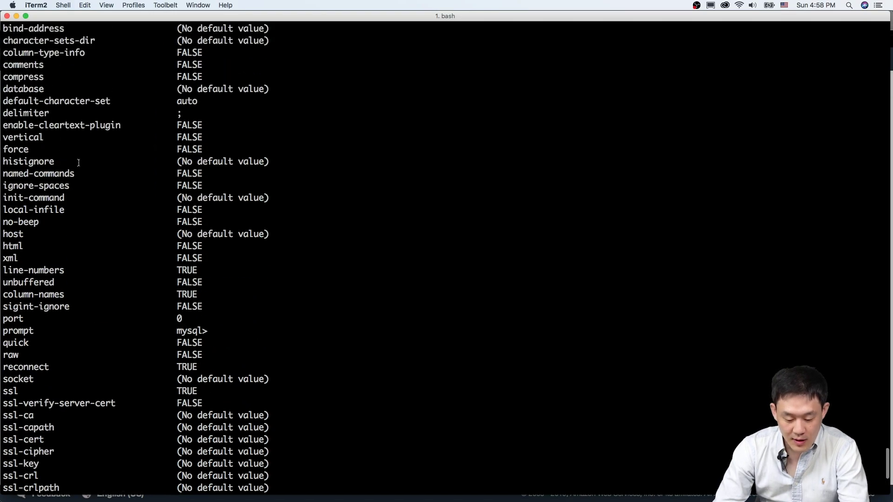
pyautogui.scroll(15, 79, 163)
pyautogui.scroll(20, 80, 194)
pyautogui.scroll(18, 81, 209)
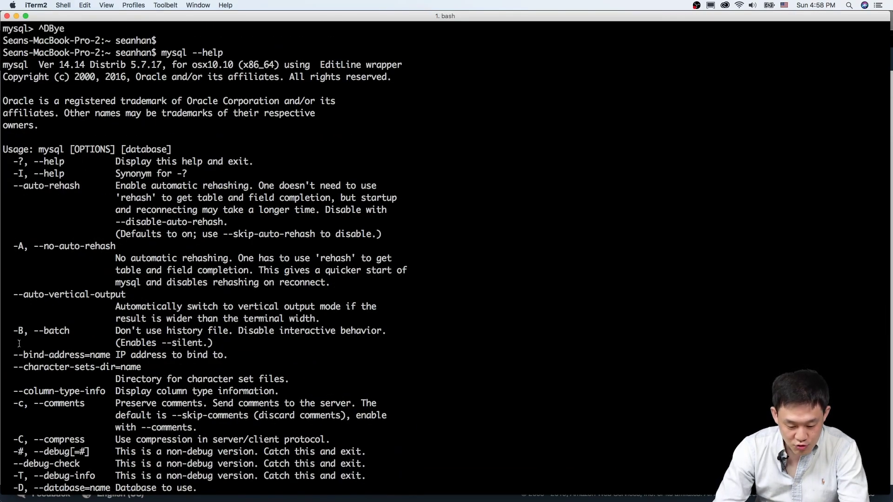
pyautogui.scroll(-3, 51, 234)
pyautogui.scroll(-3, 51, 234)
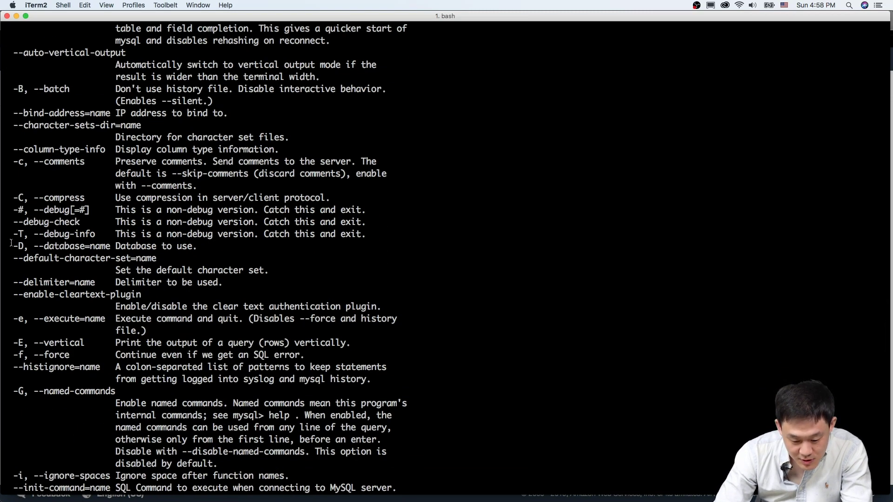
pyautogui.scroll(-6, 11, 242)
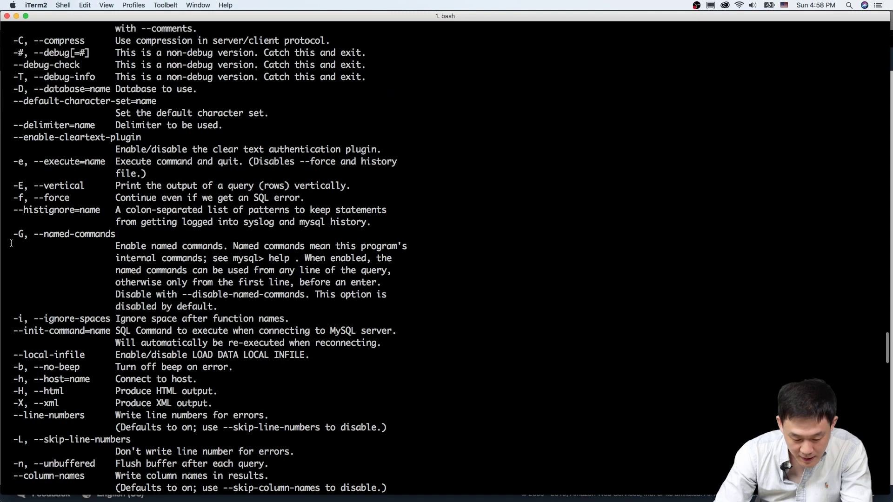
pyautogui.scroll(-6, 16, 388)
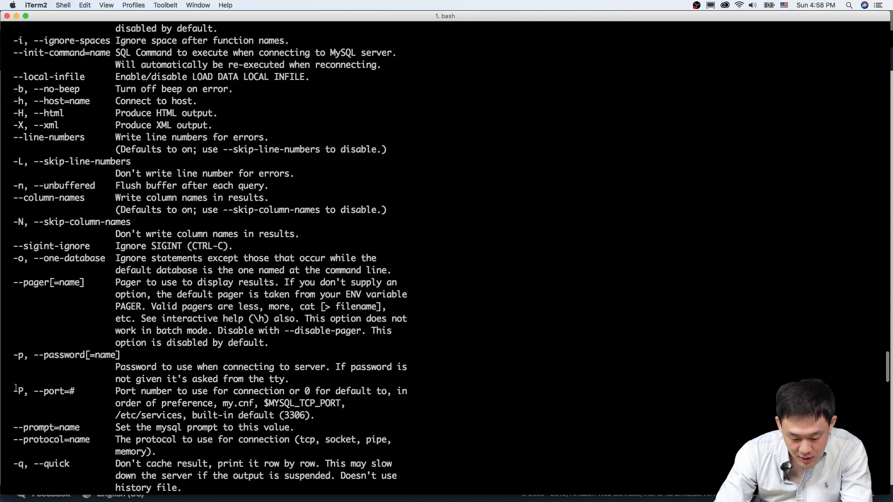
# Examine the MySQL help output for the short forms of the port, host and user options, highlighting -P and -h
pyautogui.scroll(-4, 16, 388)
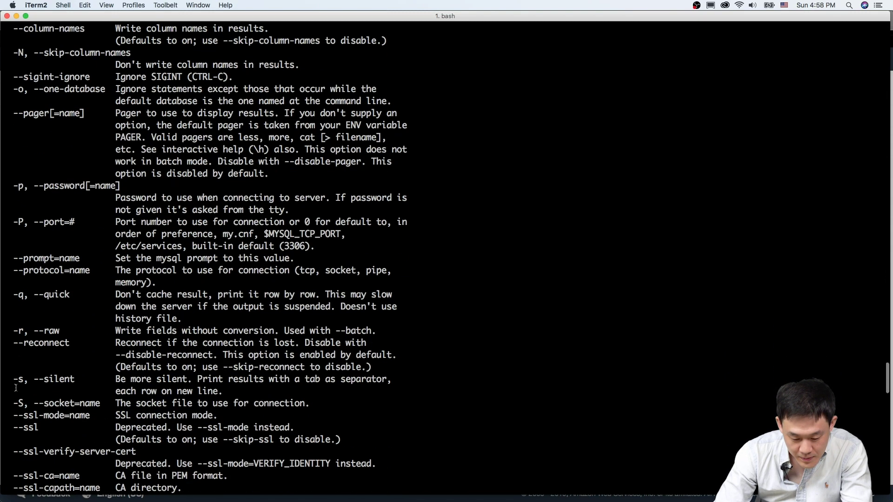
pyautogui.moveTo(13, 222)
pyautogui.mouseDown()
pyautogui.moveTo(99, 221)
pyautogui.moveTo(15, 222)
pyautogui.moveTo(24, 222)
pyautogui.mouseUp()
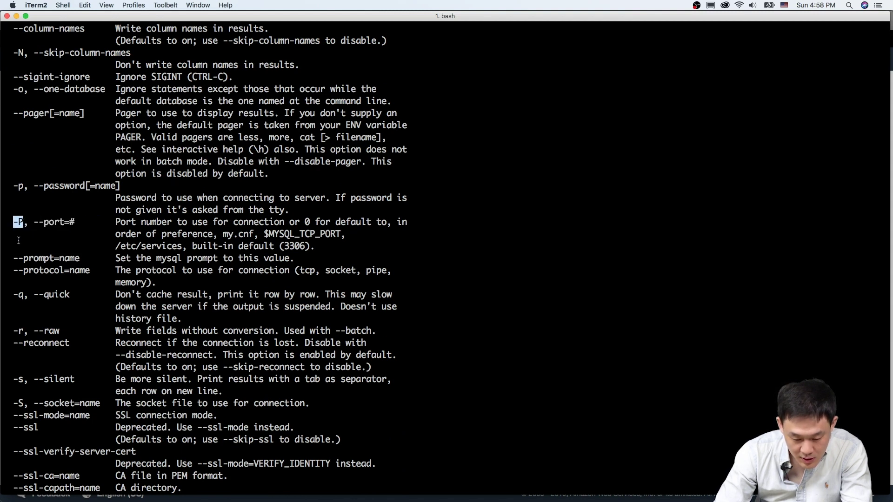
pyautogui.scroll(-9, 15, 250)
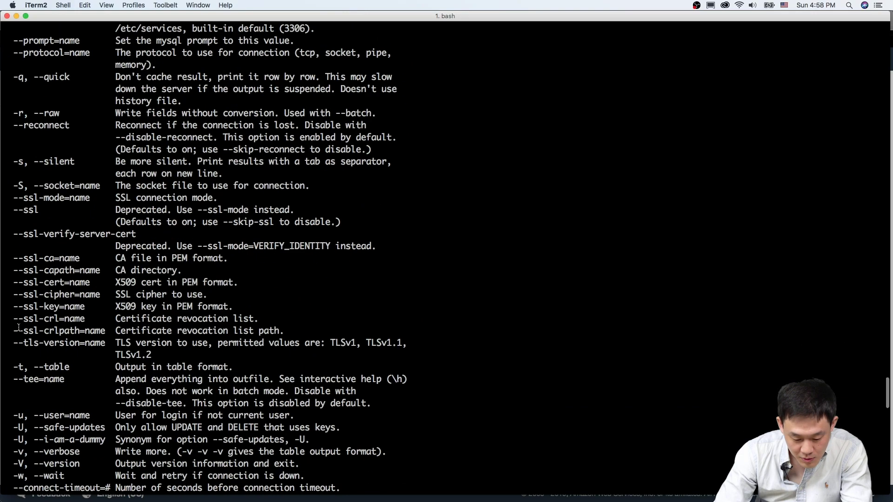
pyautogui.scroll(-6, 18, 328)
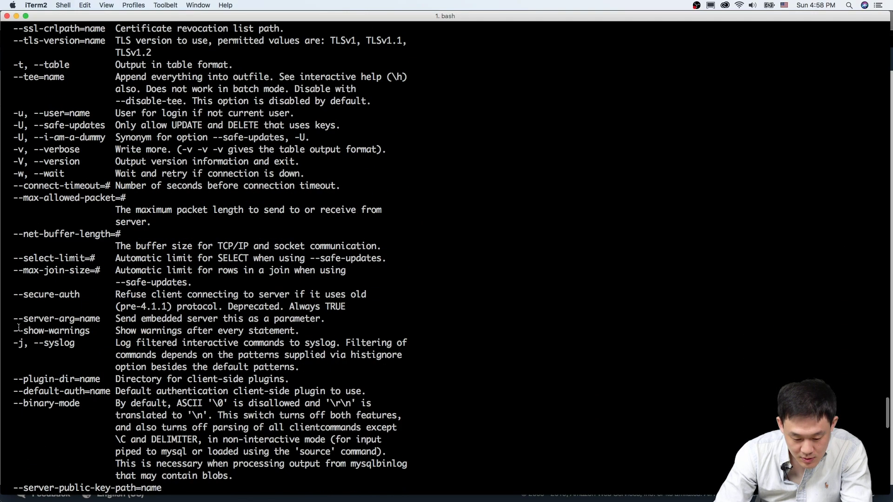
pyautogui.scroll(-10, 19, 328)
pyautogui.scroll(20, 19, 328)
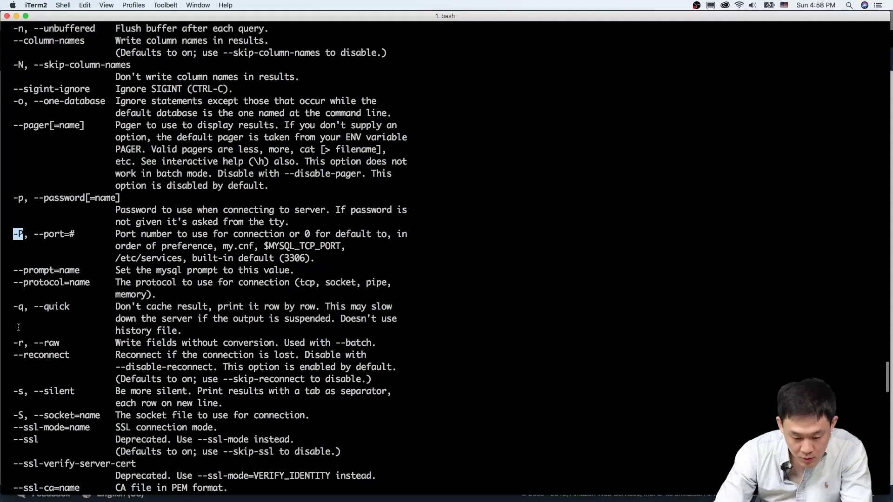
pyautogui.scroll(1, 18, 328)
pyautogui.moveTo(13, 223); pyautogui.dragTo(25, 224)
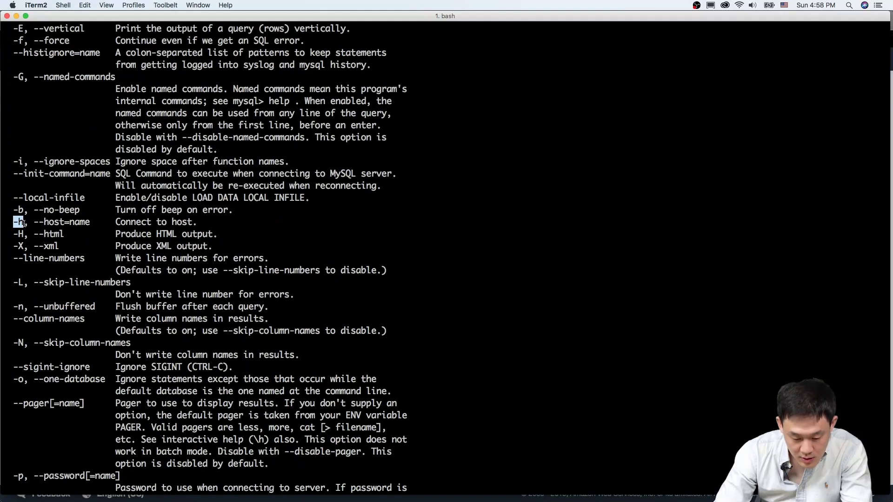
pyautogui.click(23, 224)
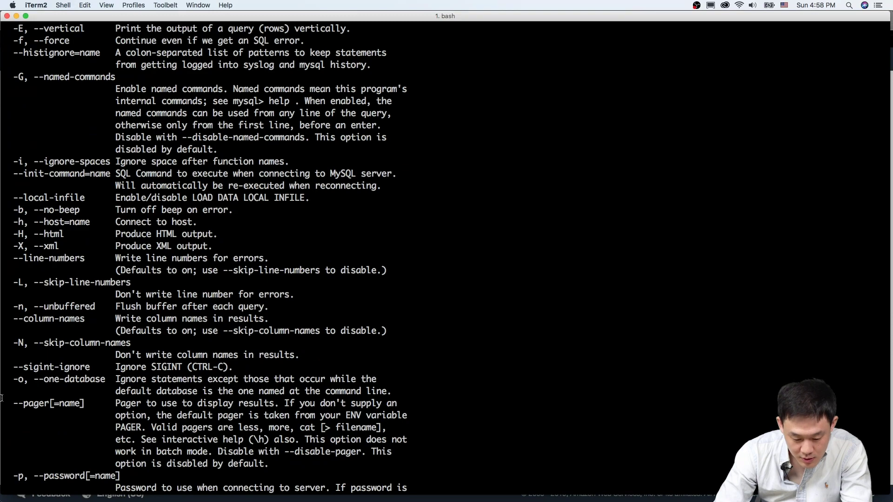
pyautogui.scroll(-1, 1, 398)
pyautogui.scroll(-6, 24, 370)
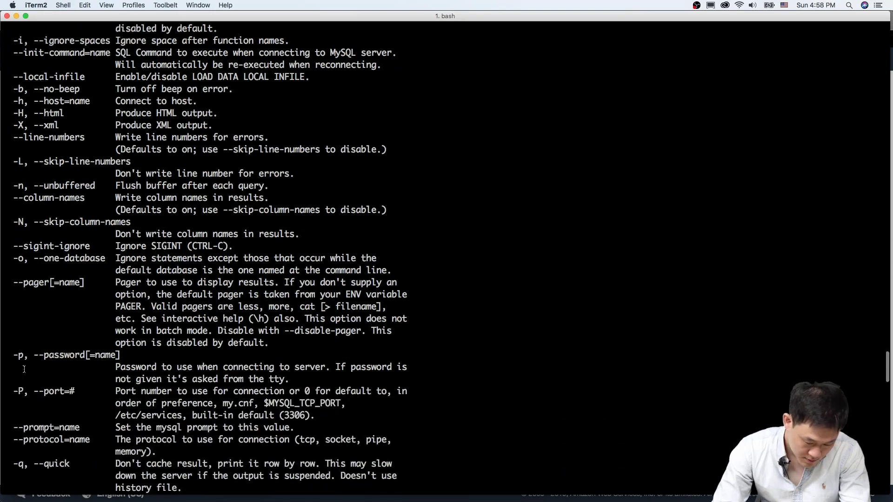
pyautogui.scroll(-9, 24, 369)
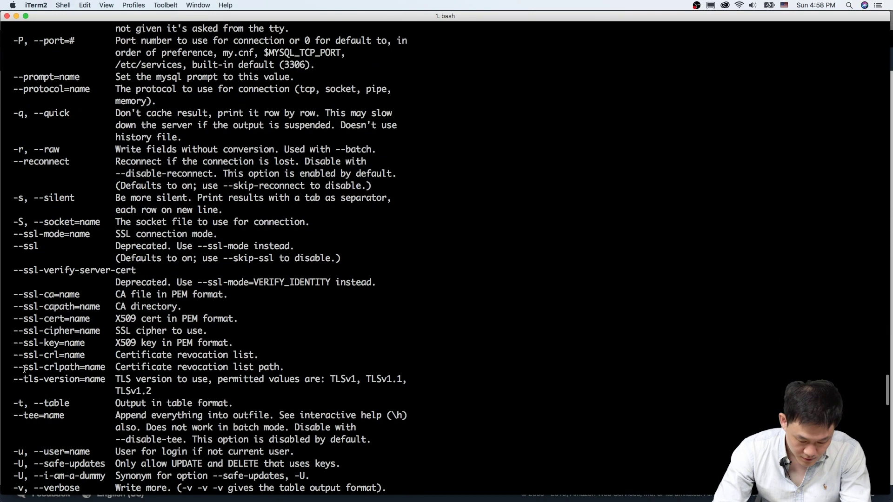